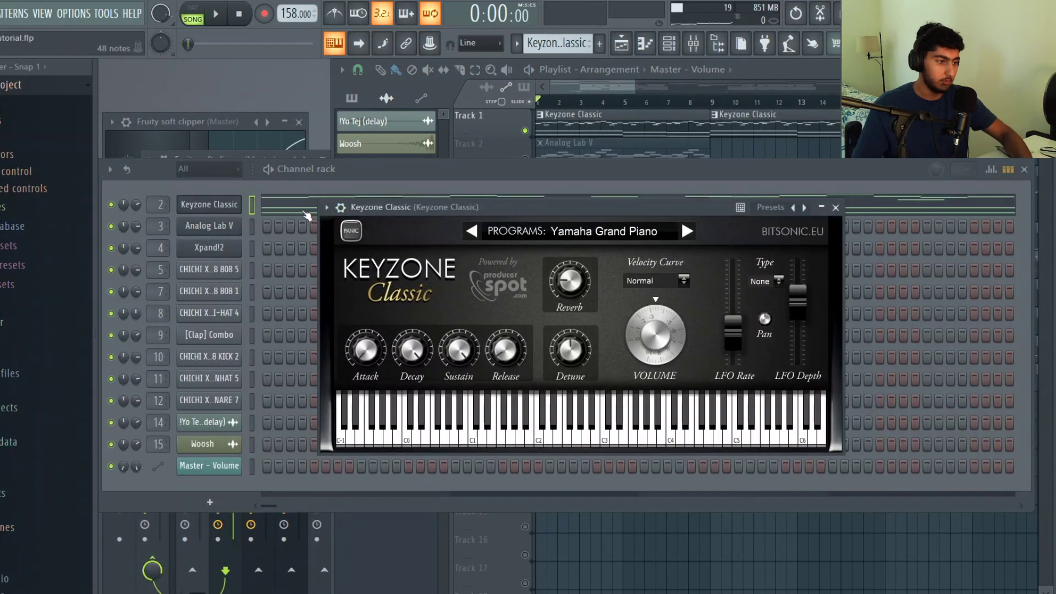
Step: Open the Keyzone Classic pattern in the piano roll and examine its upper melody and long bass notes
key(F7)
scroll(836, 290, down, 3)
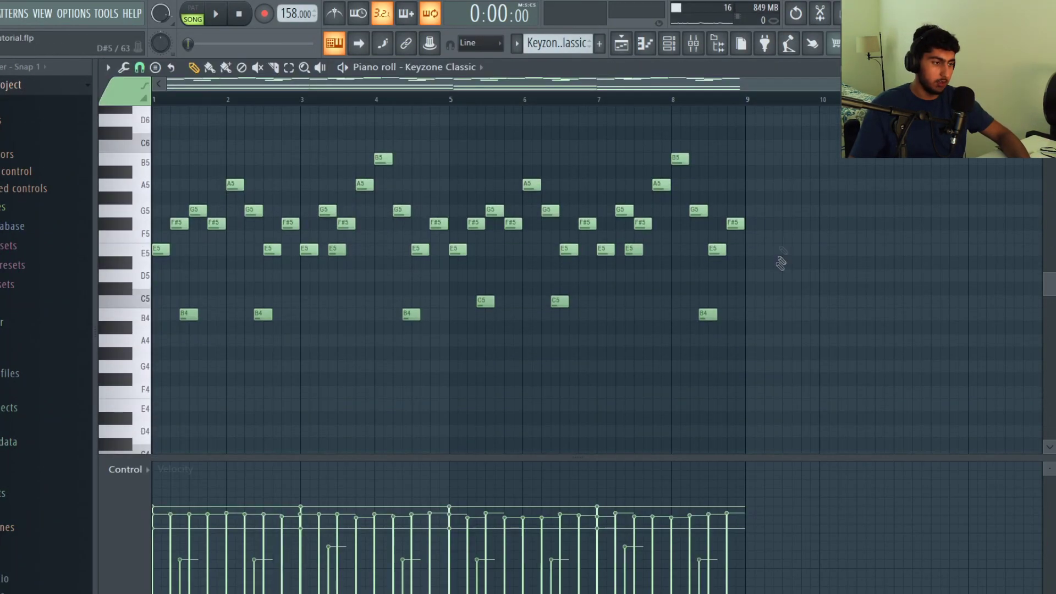
scroll(813, 318, down, 8)
scroll(799, 303, up, 8)
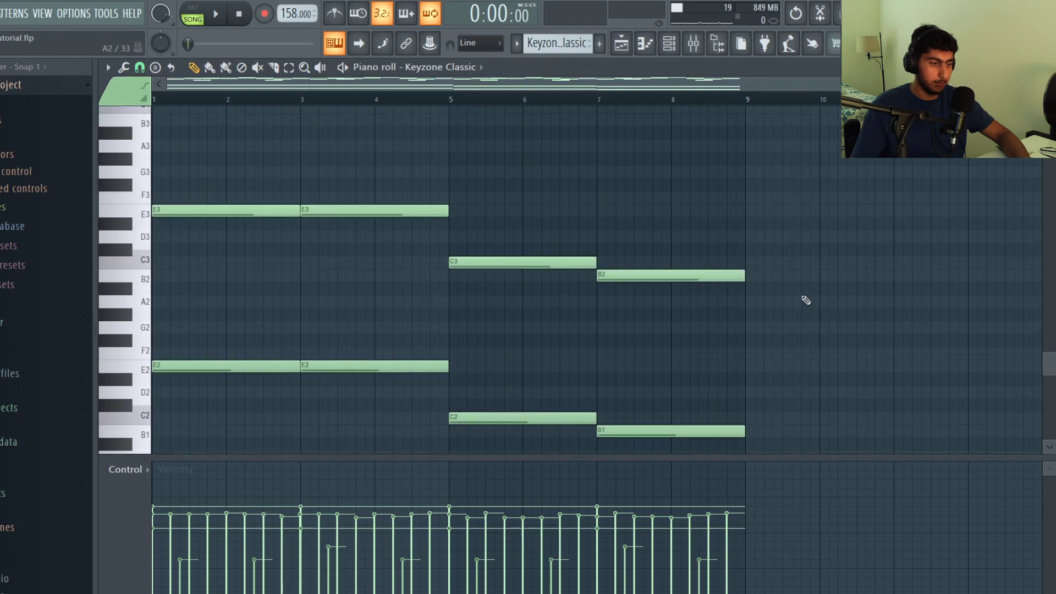
scroll(267, 245, up, 1)
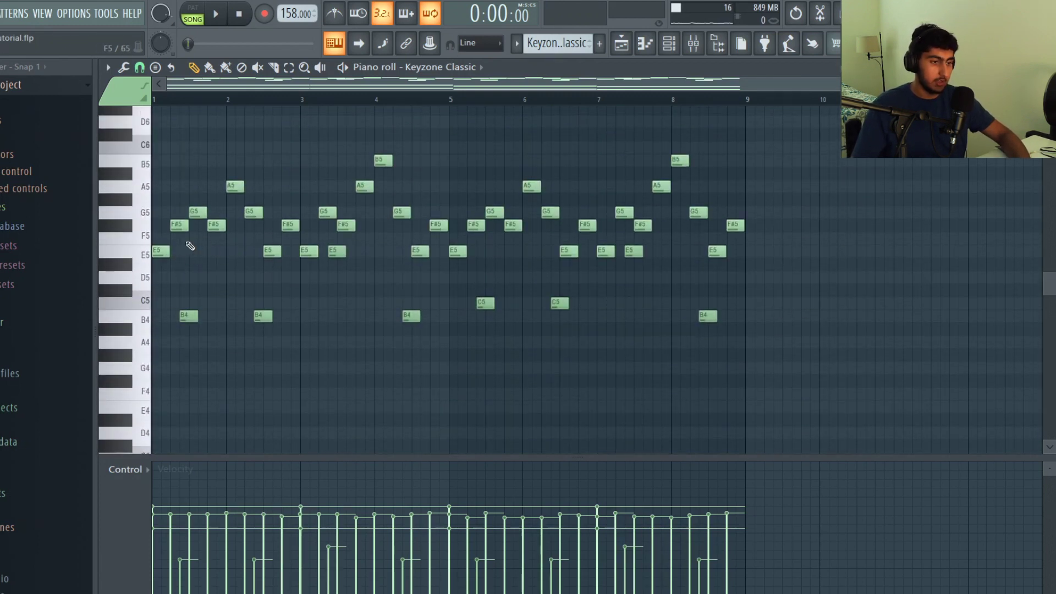
Step: Highlight the low accent notes of the melody on B4, C5 and the E5 in bar 3, and clear the selection
ctrl+click(338, 251)
drag(292, 322, 157, 342)
drag(824, 359, 409, 297)
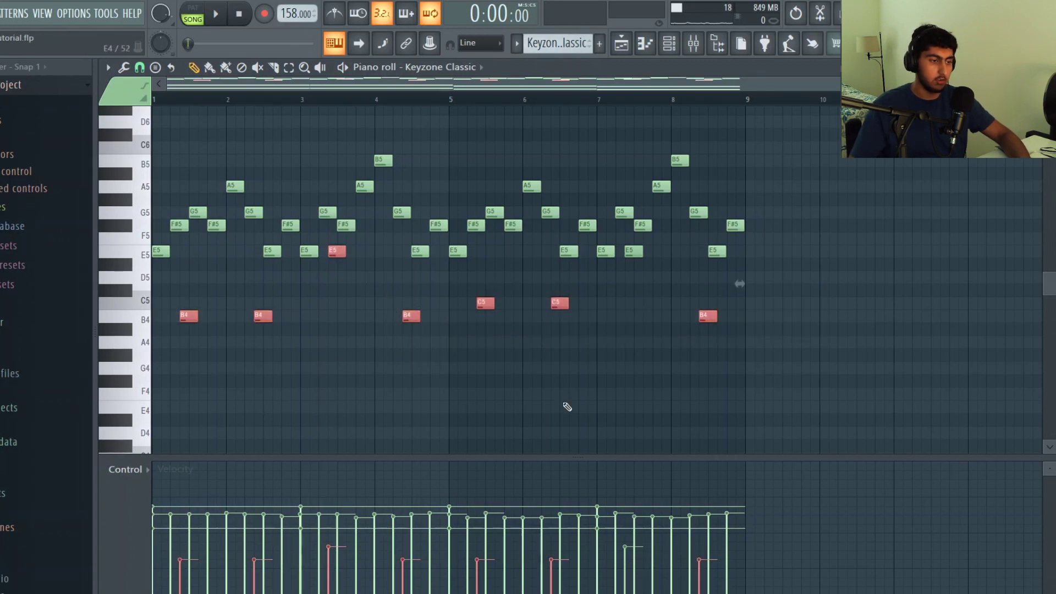
key(ctrl+d)
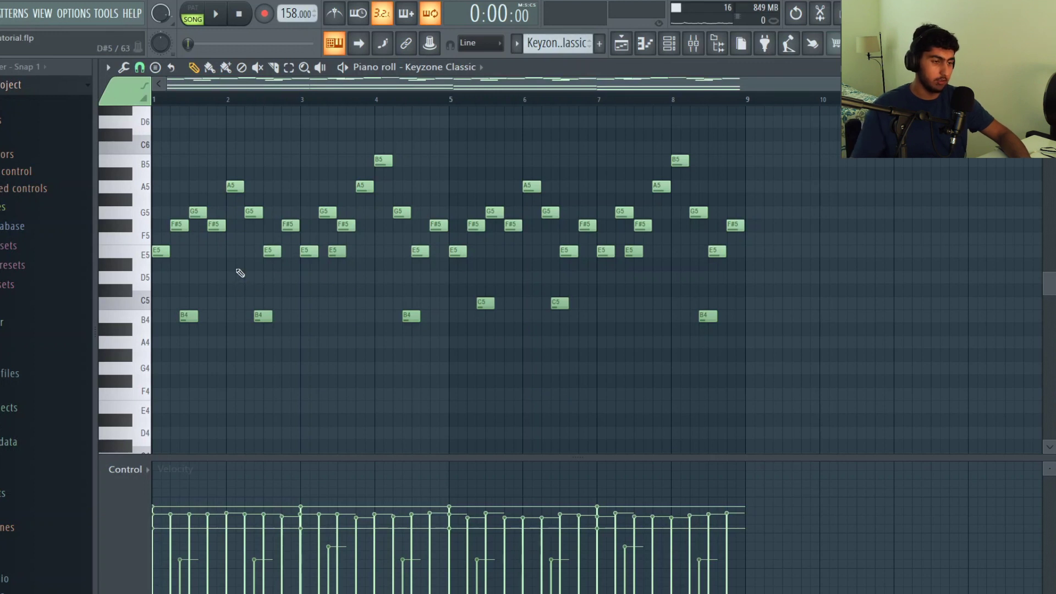
Step: Highlight the long bass notes on E, C and B one group at a time, and play the Keyzone Classic pattern
scroll(243, 274, down, 10)
drag(745, 279, 236, 158)
key(ctrl+d)
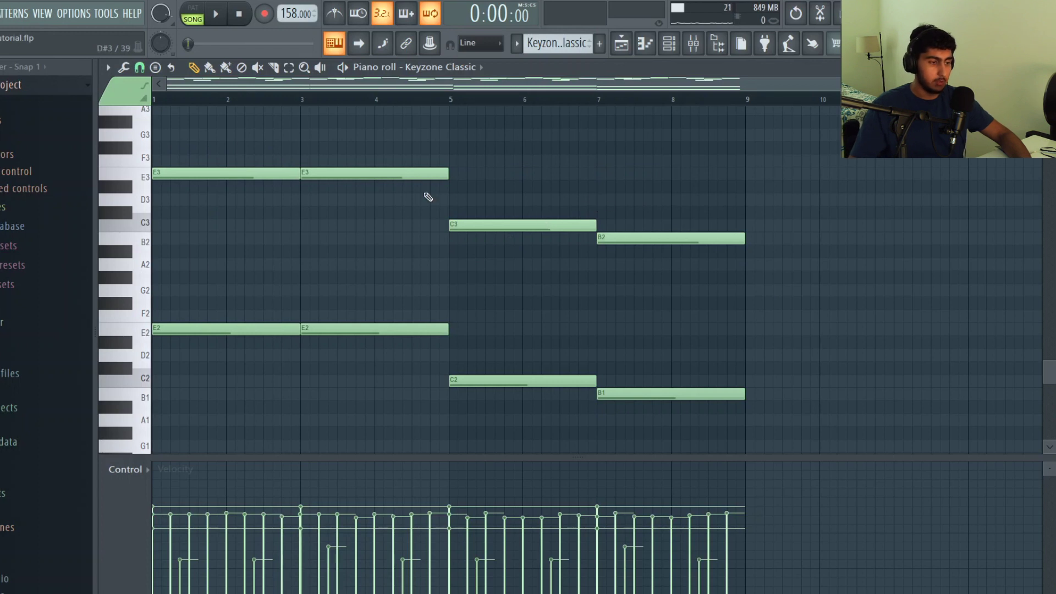
drag(408, 209, 226, 132)
key(ctrl+d)
drag(537, 242, 566, 193)
key(ctrl+d)
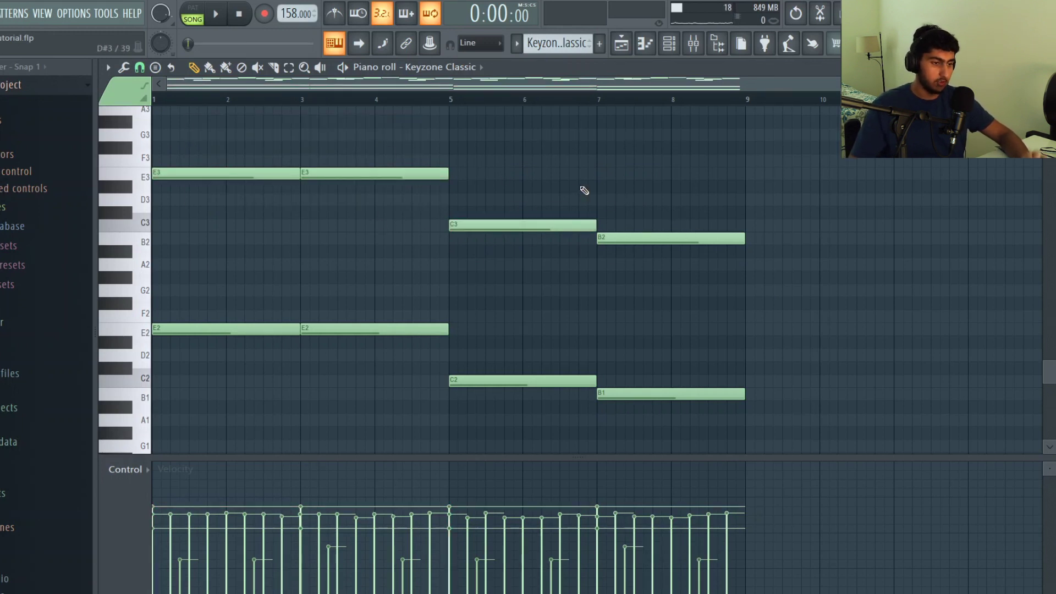
drag(702, 263, 686, 205)
key(ctrl+d)
scroll(761, 215, up, 8)
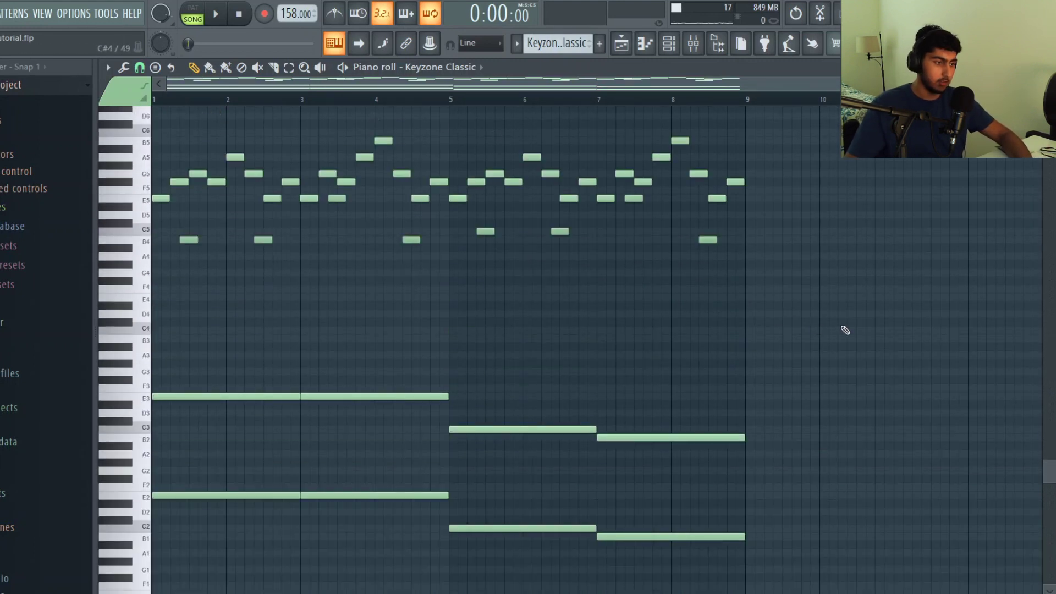
key(space)
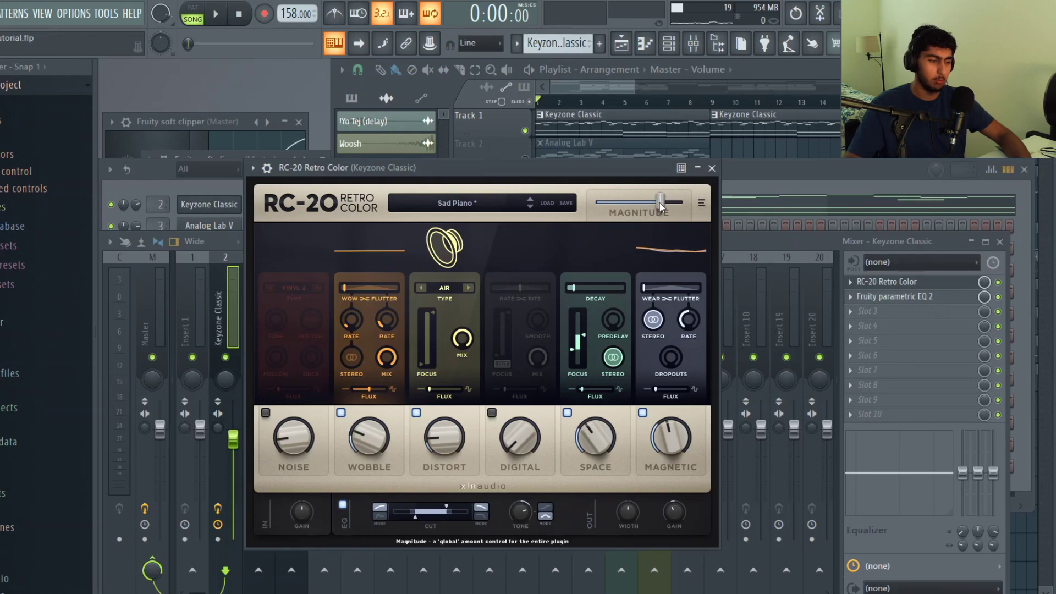
Step: Close RC-20 Retro Color and open Fruity Parametric EQ 2 on the Keyzone Classic mixer track
click(712, 168)
click(895, 297)
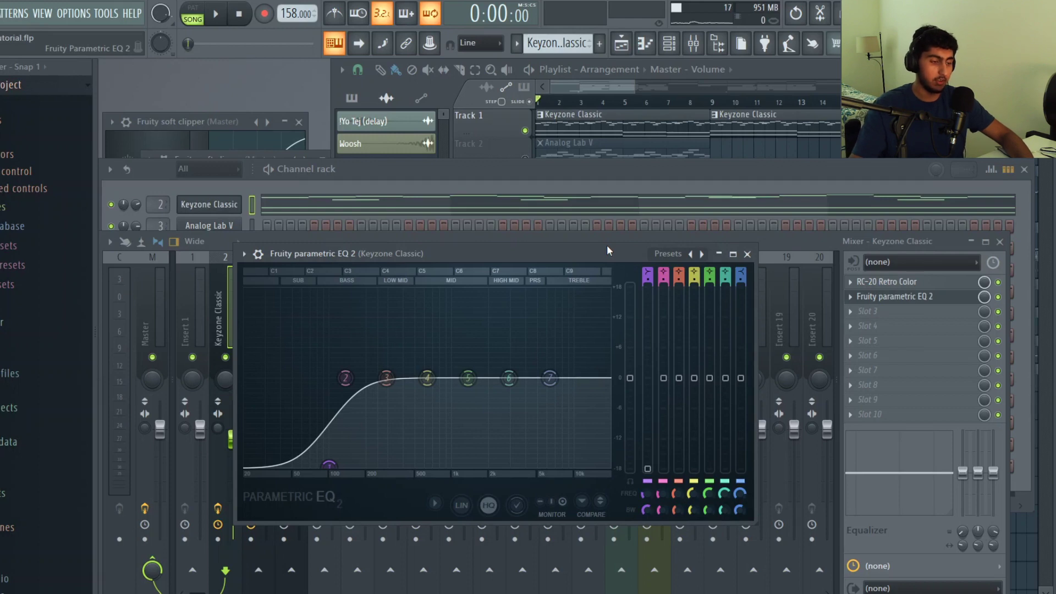
Step: View the Analog Lab V instrument, open its pattern in the piano roll and play it
click(571, 135)
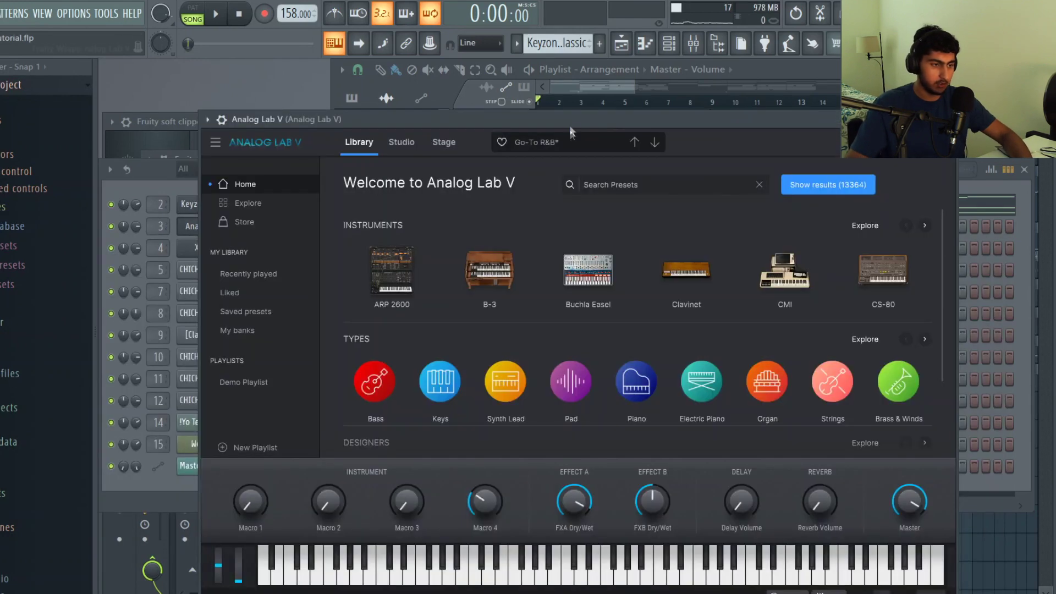
click(592, 88)
double_click(550, 142)
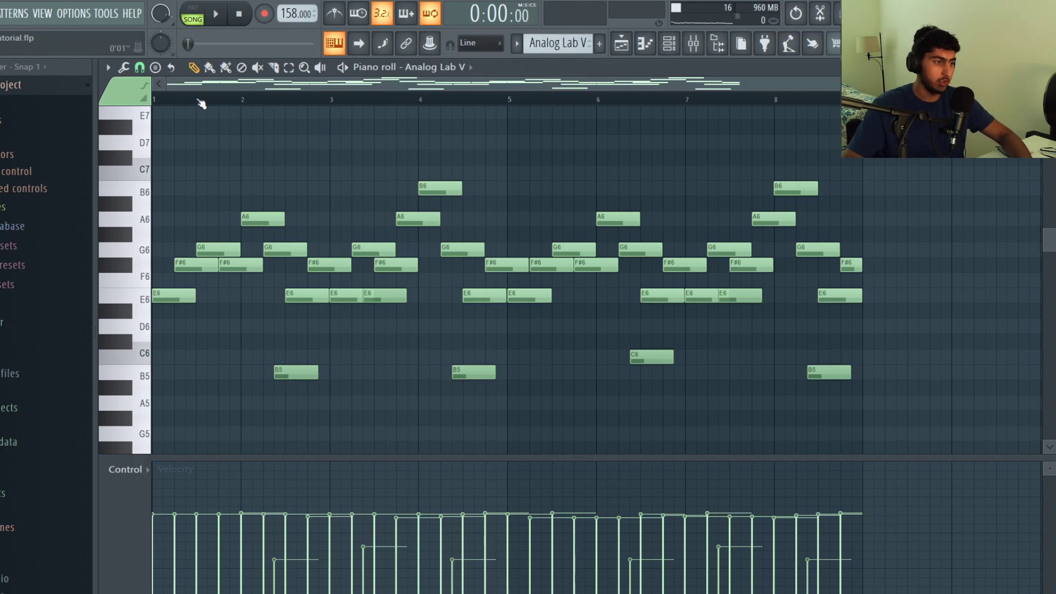
key(space)
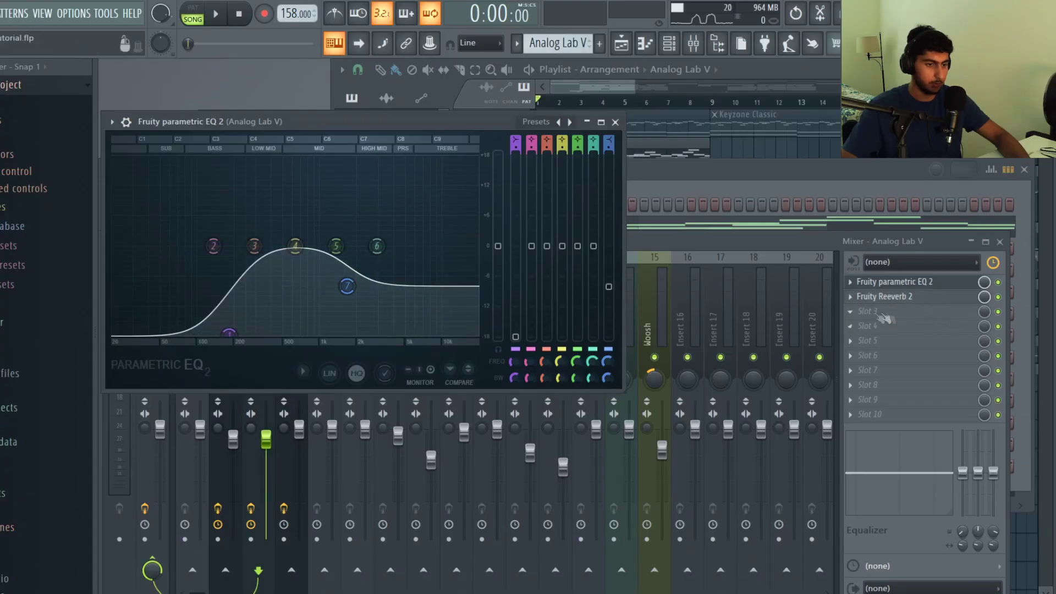
Step: Open Fruity Reeverb 2 on the Analog Lab V mixer track, and solo playlist Track 2 for playback
click(886, 296)
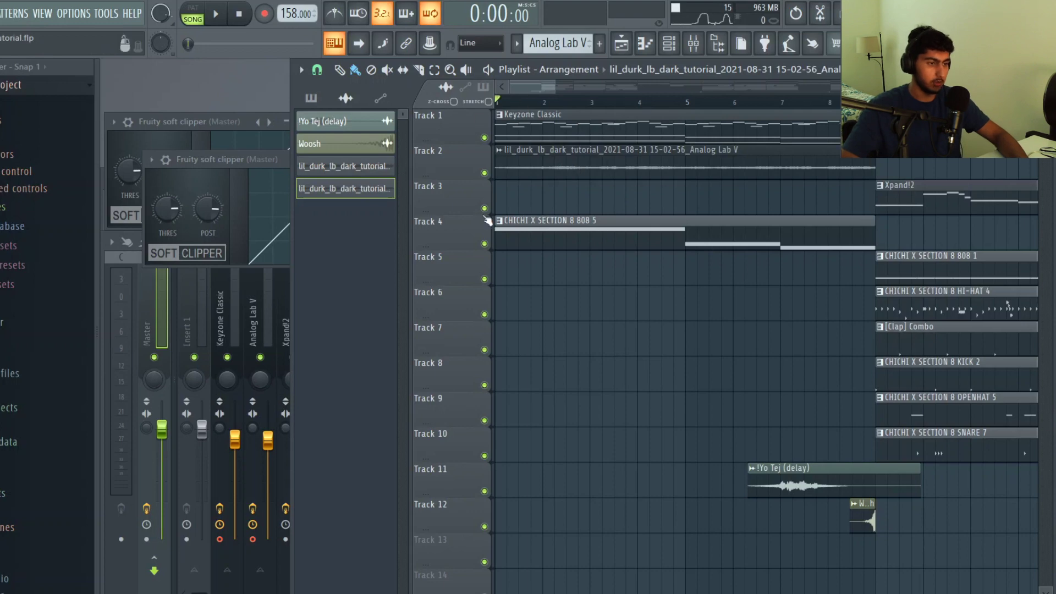
right_click(484, 173)
key(space)
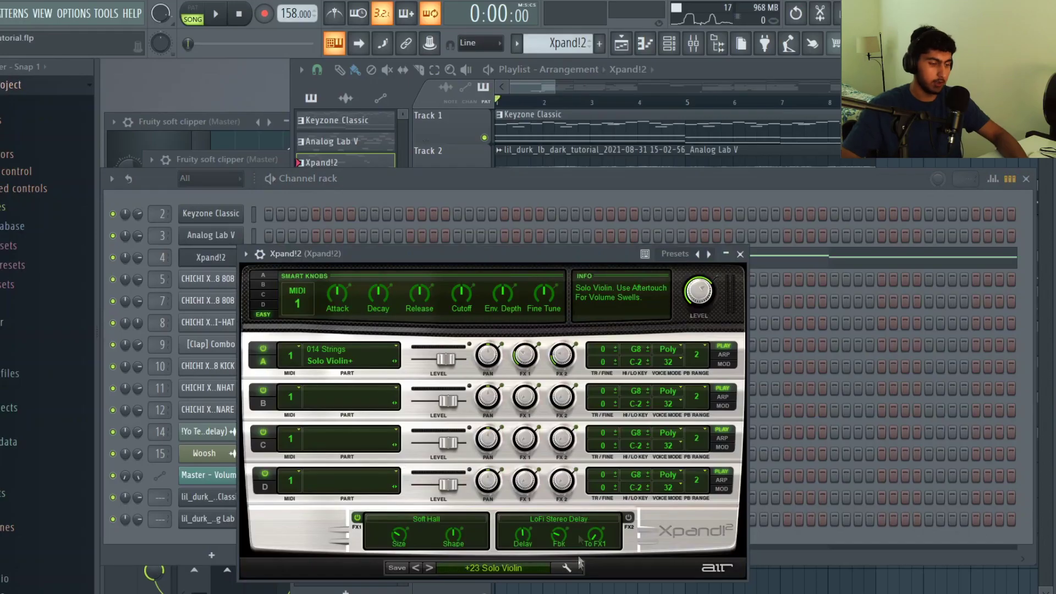
Step: Open the Xpand!2 pattern in the piano roll and play it, and play the CHICHI X SECTION 8 808 5 pattern
key(F7)
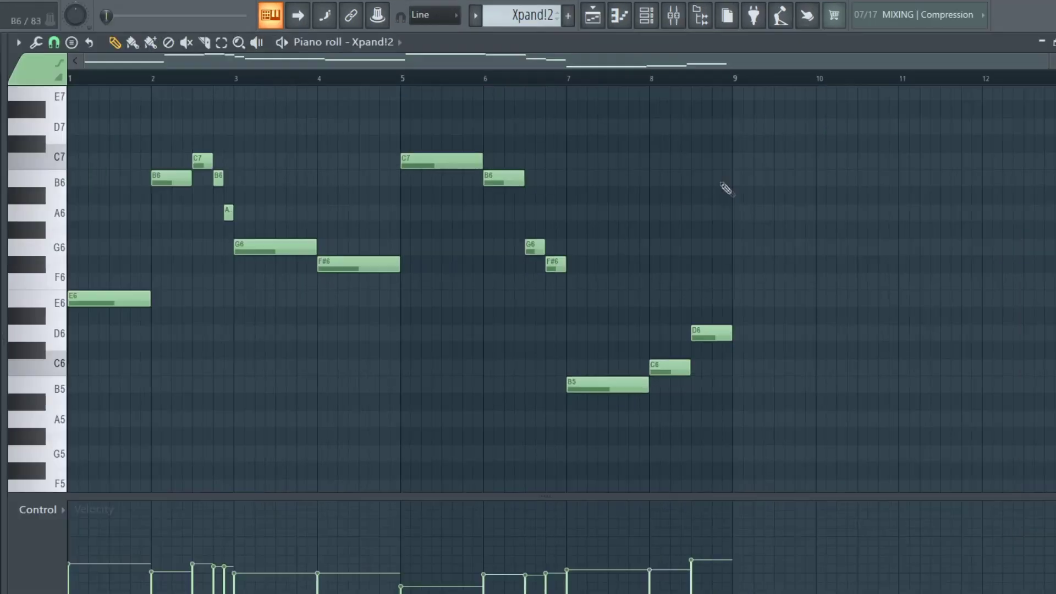
key(space)
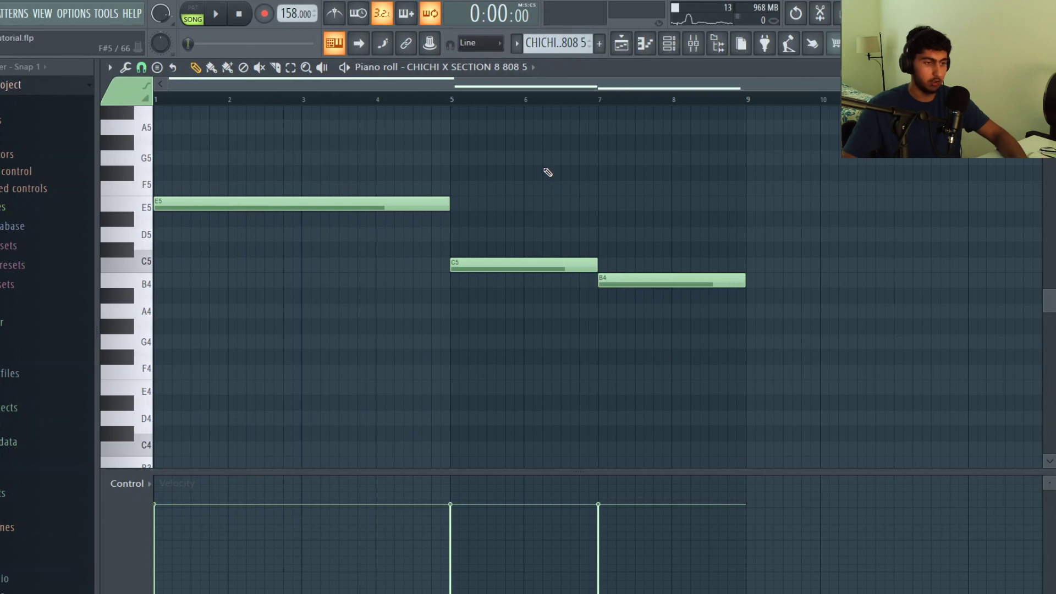
key(space)
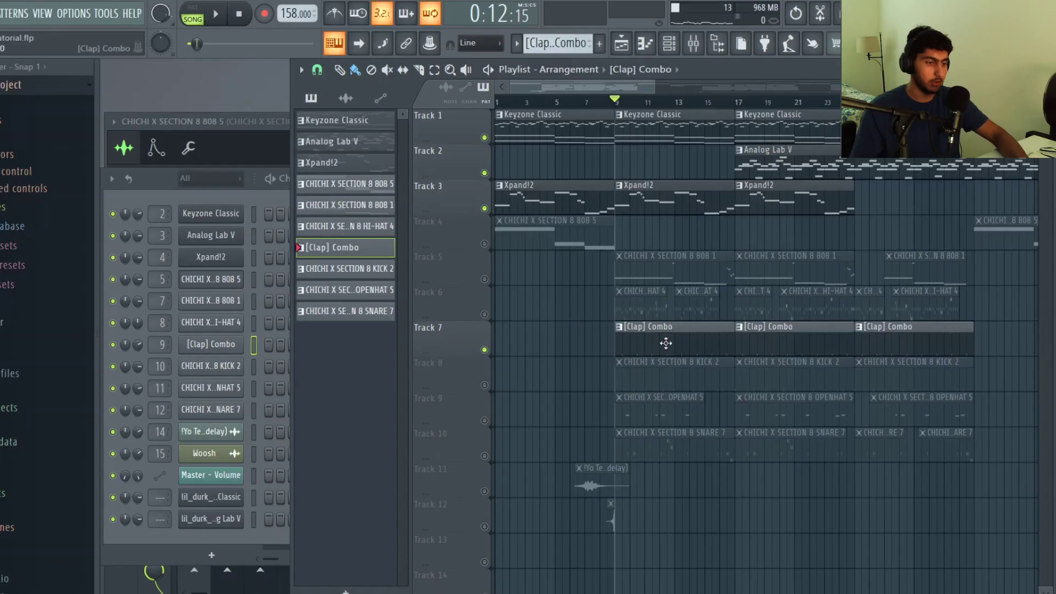
Step: Open the [Clap] Combo pattern in the piano roll and play it
double_click(665, 343)
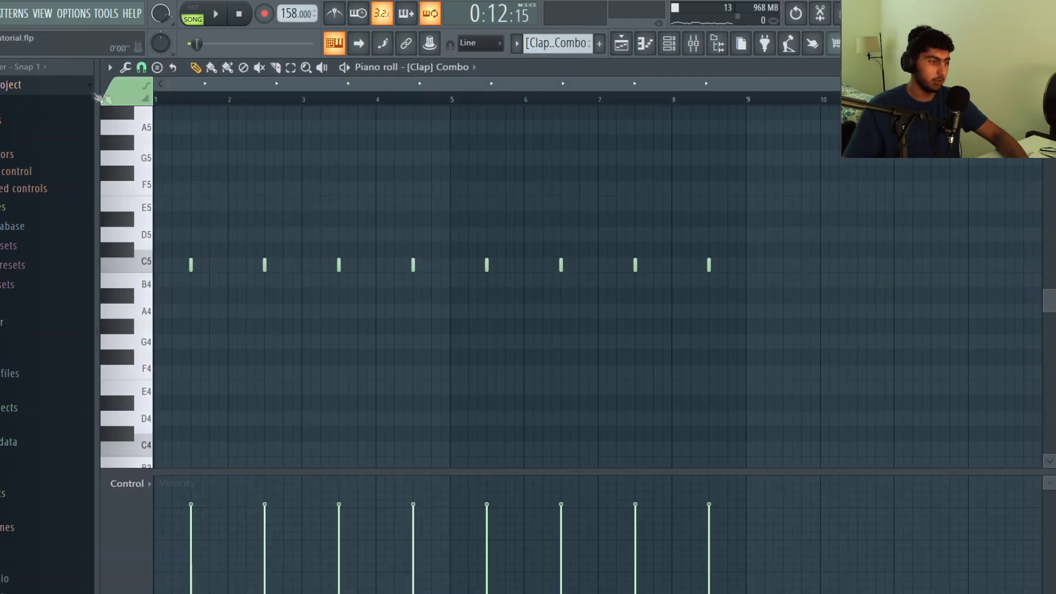
key(space)
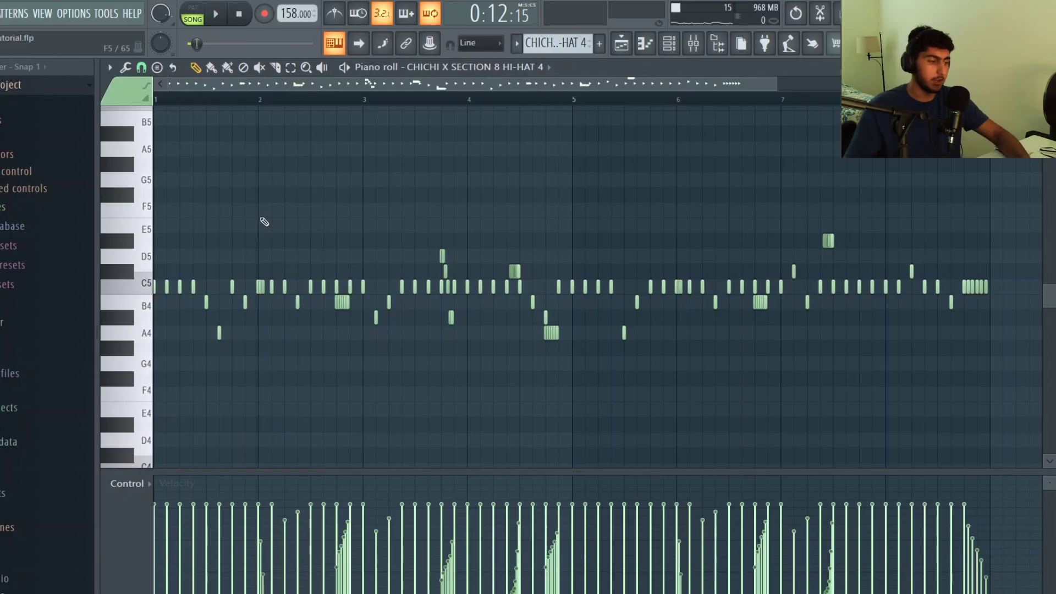
Step: Examine the HI-HAT 4 pattern by highlighting the main C5 hits and the lower-pitched hits around bar 2
scroll(177, 243, down, 2)
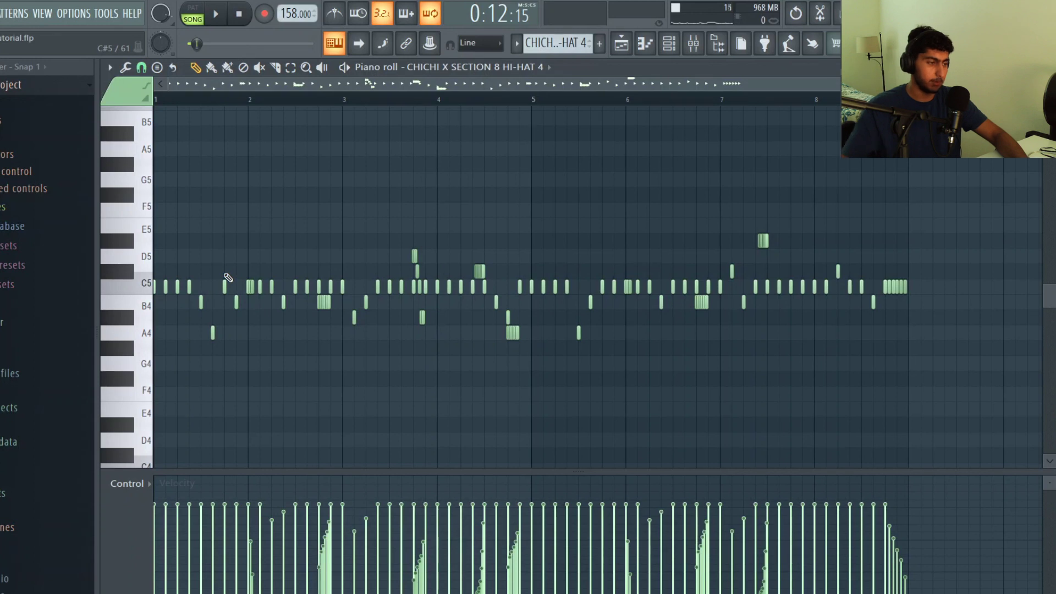
double_click(345, 284)
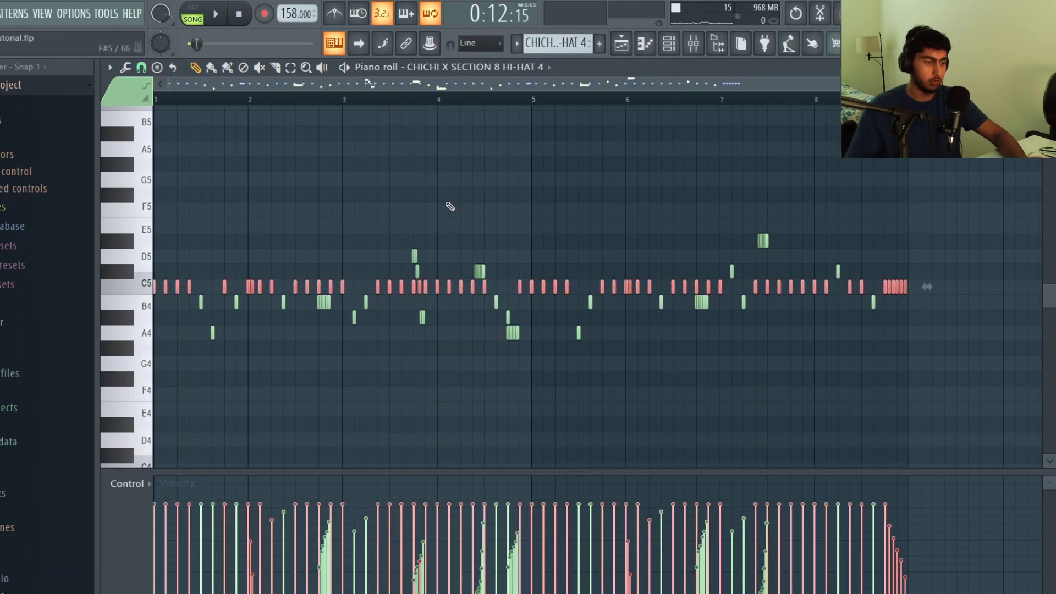
click(303, 203)
scroll(303, 203, up, 2)
drag(362, 295, 248, 355)
click(771, 378)
scroll(771, 378, down, 2)
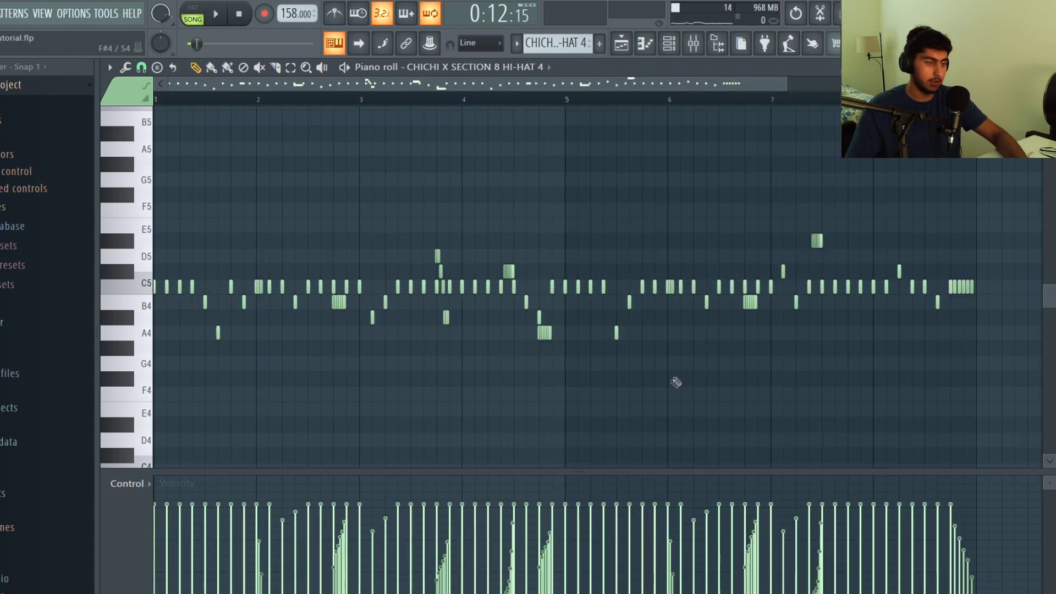
scroll(583, 366, up, 1)
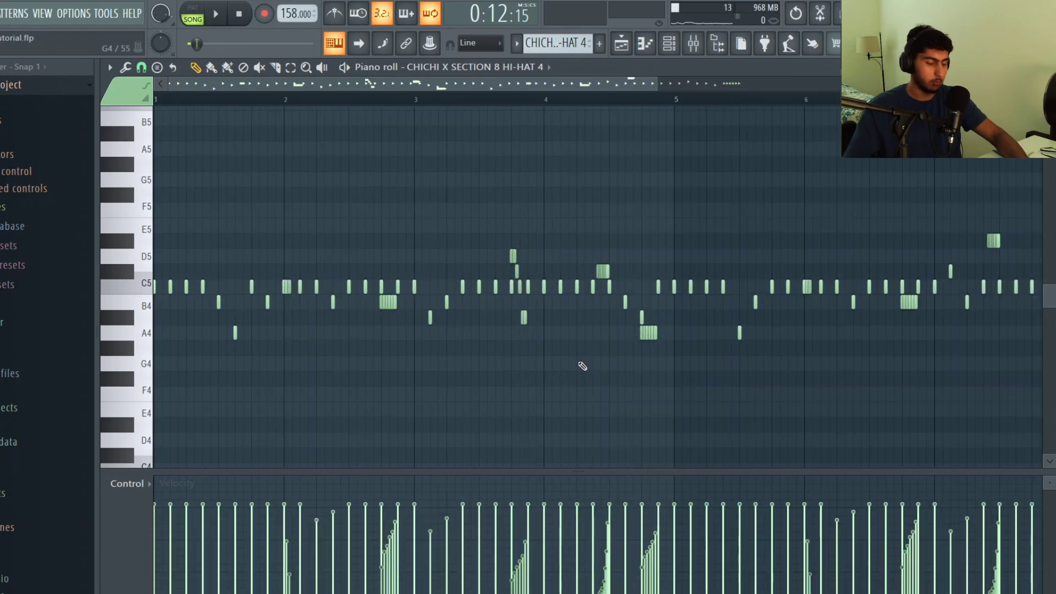
Step: Highlight the fast hi-hat rolls on C#5 in bar 4 and on D#5 in bar 7
click(603, 271)
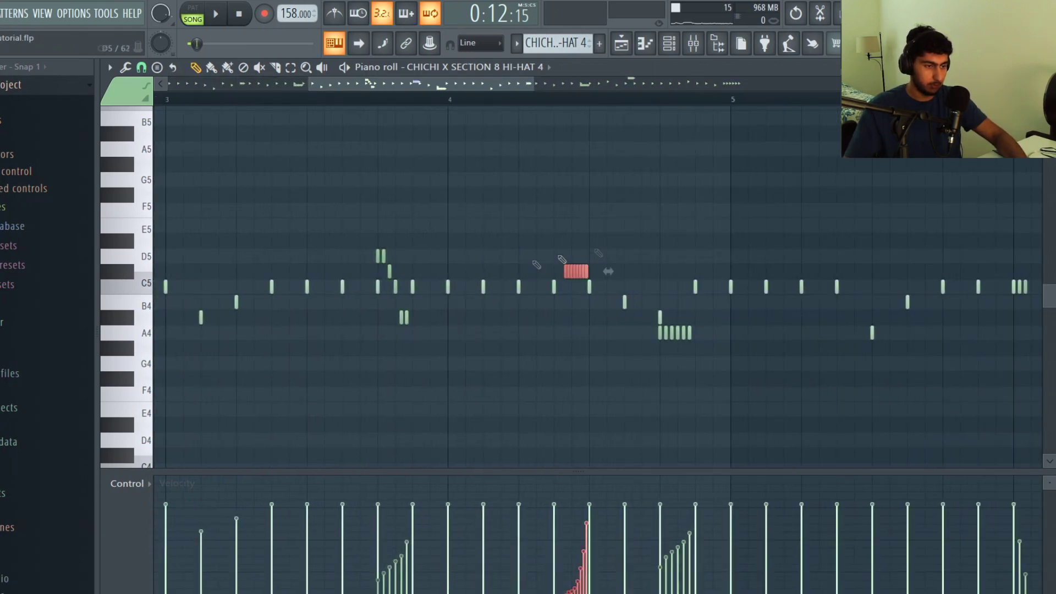
scroll(909, 245, down, 1)
ctrl+click(798, 241)
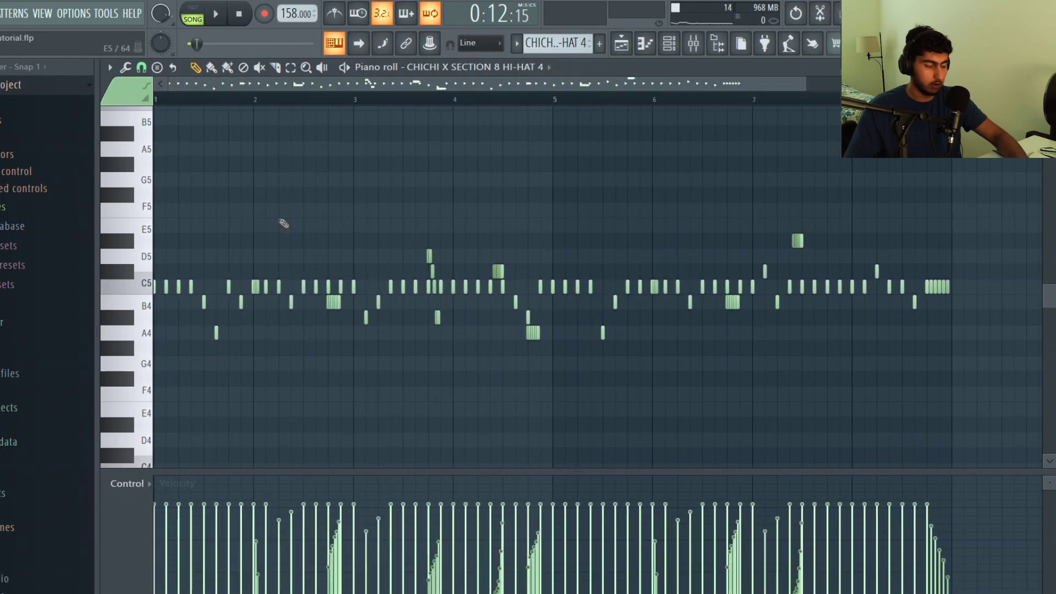
Step: Set the piano roll snap to 1/3 step and focus on the hi-hats around bar 3
click(141, 69)
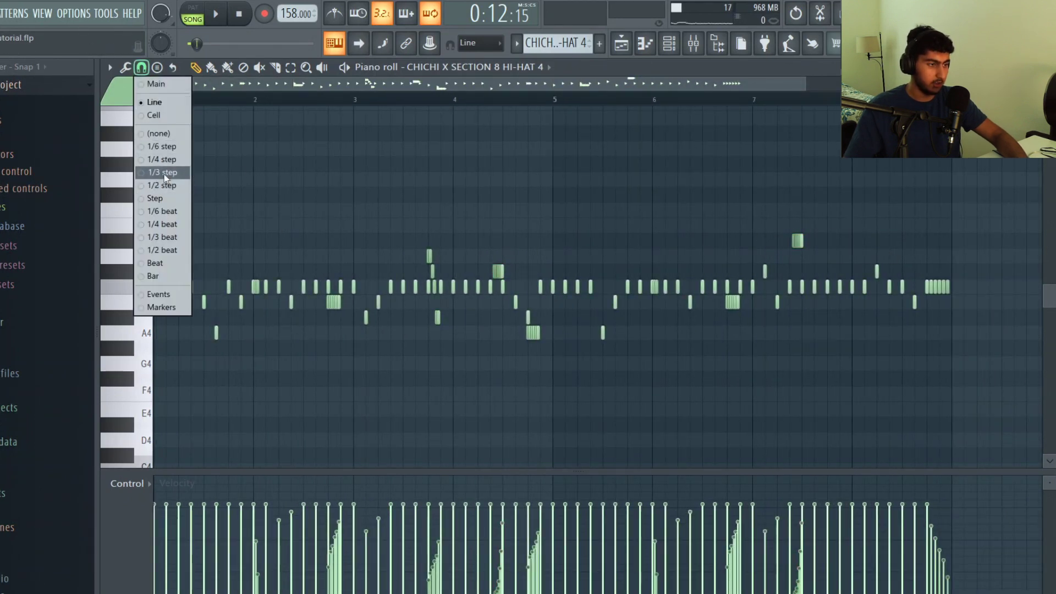
click(164, 173)
scroll(309, 218, up, 3)
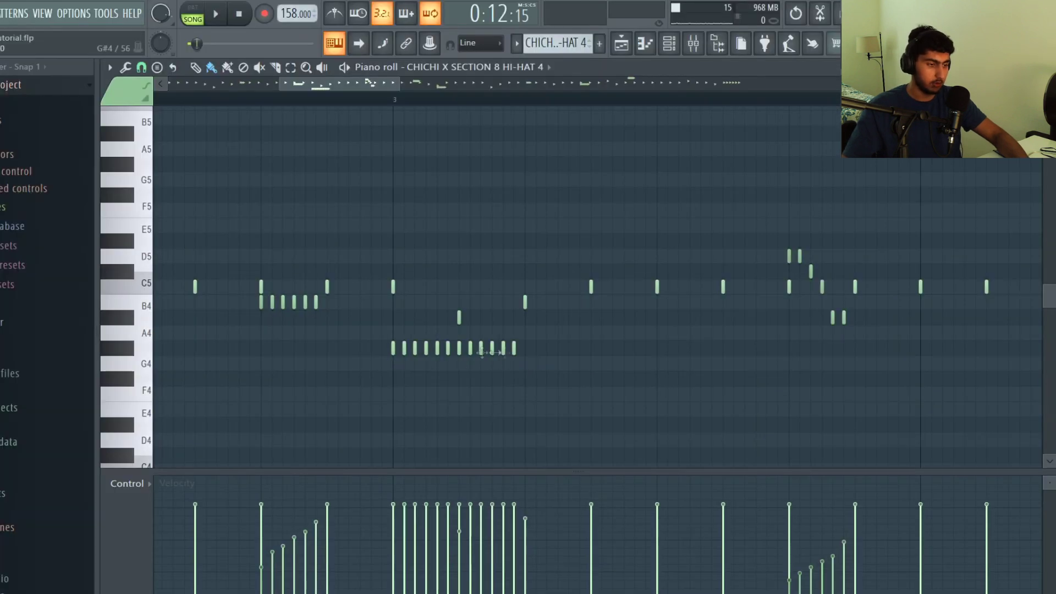
Step: Paint demonstration hi-hat rolls on the G#4 and F4 rows in bar 3, and delete them
drag(559, 342, 341, 377)
mouse_move(471, 393)
mouse_down()
mouse_move(540, 386)
mouse_move(677, 406)
mouse_move(437, 377)
mouse_move(368, 349)
mouse_up()
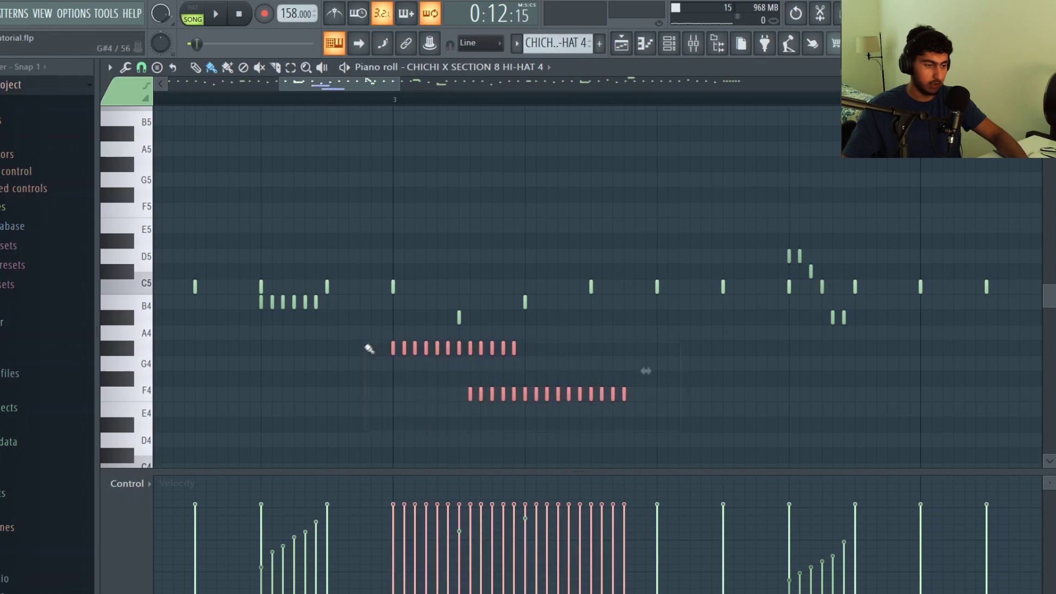
key(Delete)
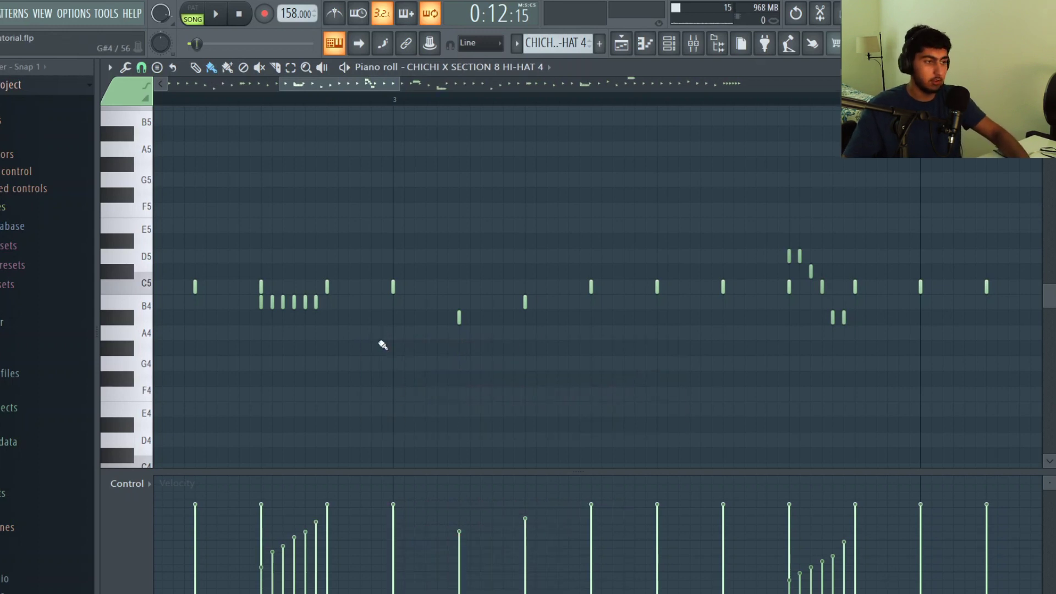
scroll(379, 335, down, 4)
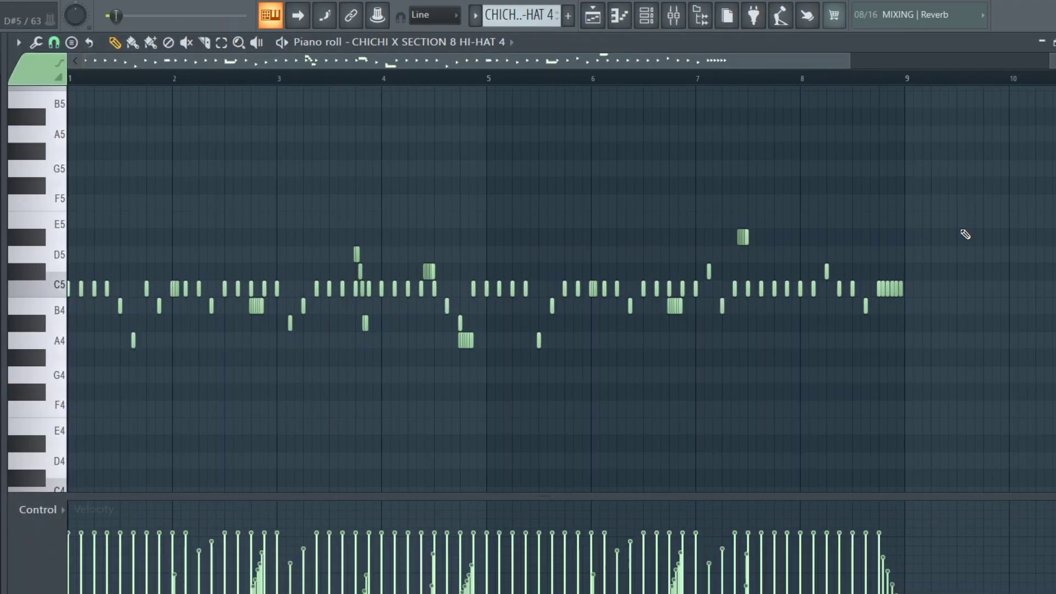
Step: Play the HI-HAT 4 pattern, followed by the OPENHAT 5 pattern
key(space)
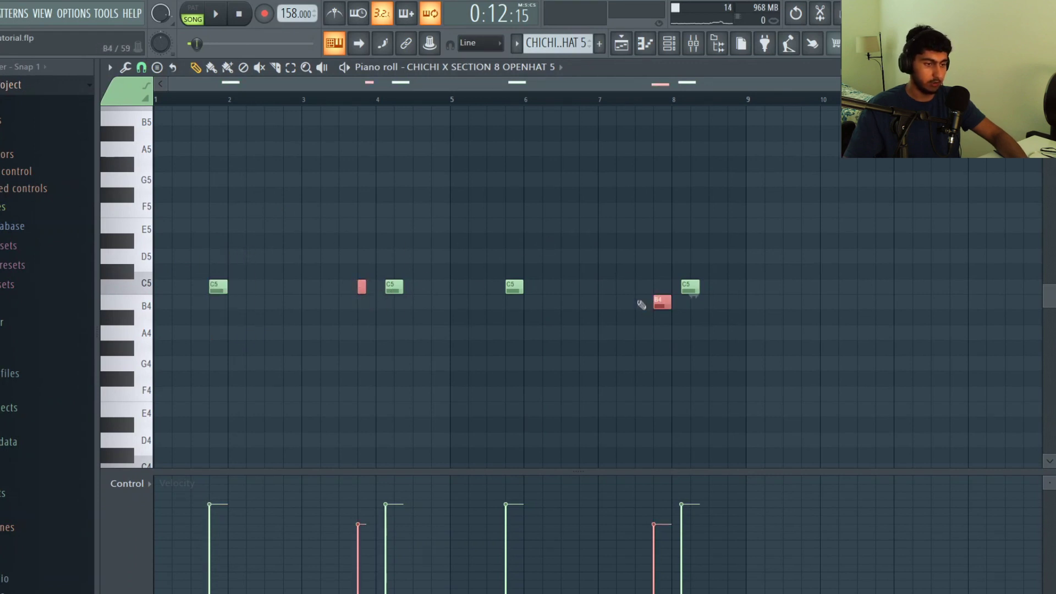
key(space)
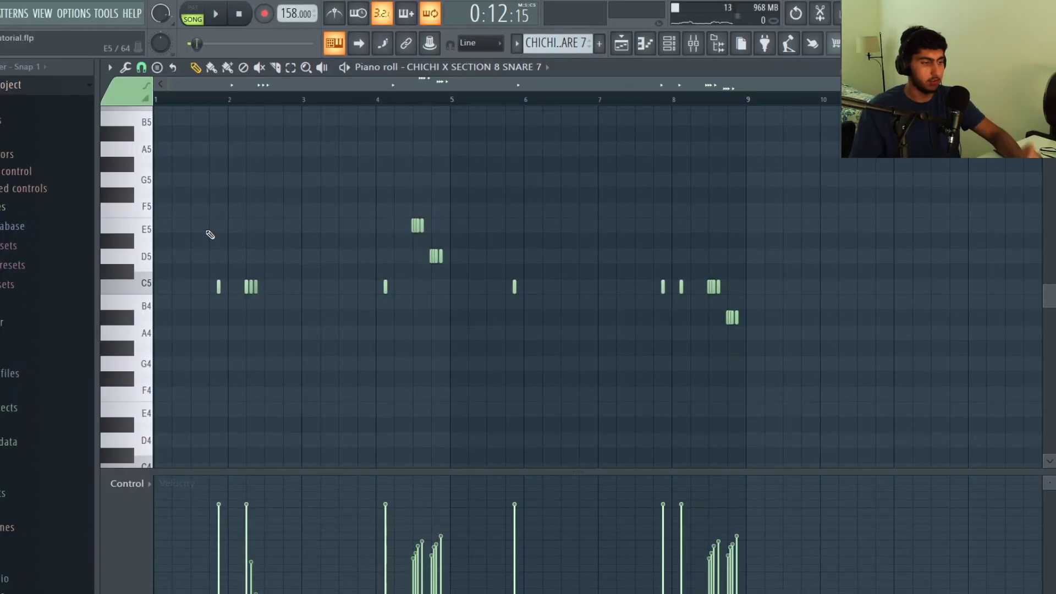
Step: Highlight the SNARE 7 rolls on E5 and D5 in bar 4 and on C5 and A#4 in bar 8, and play the pattern
scroll(382, 272, up, 2)
drag(461, 277, 330, 158)
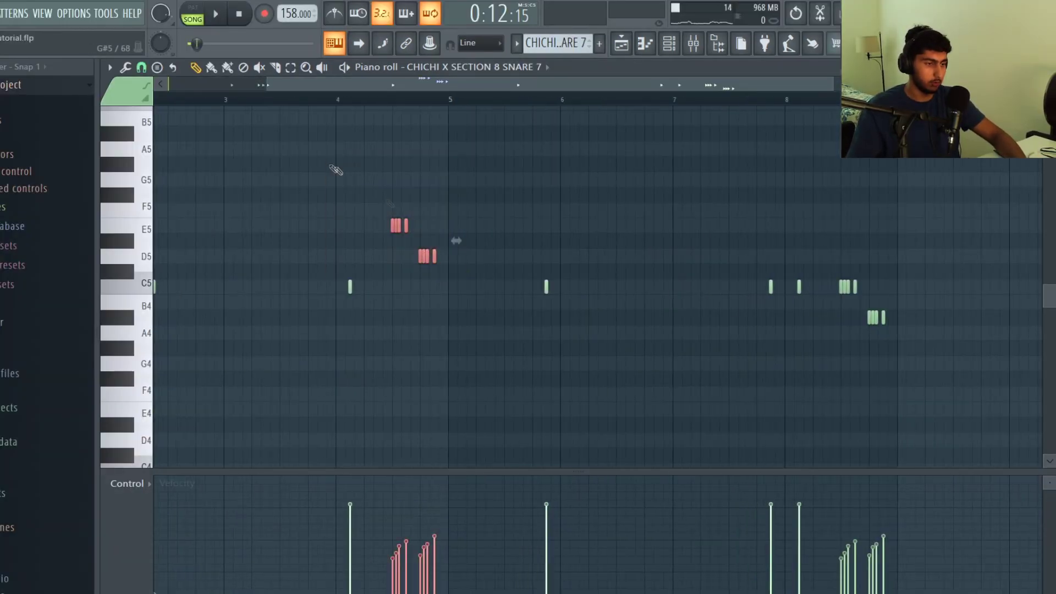
drag(970, 358, 845, 250)
scroll(433, 192, down, 2)
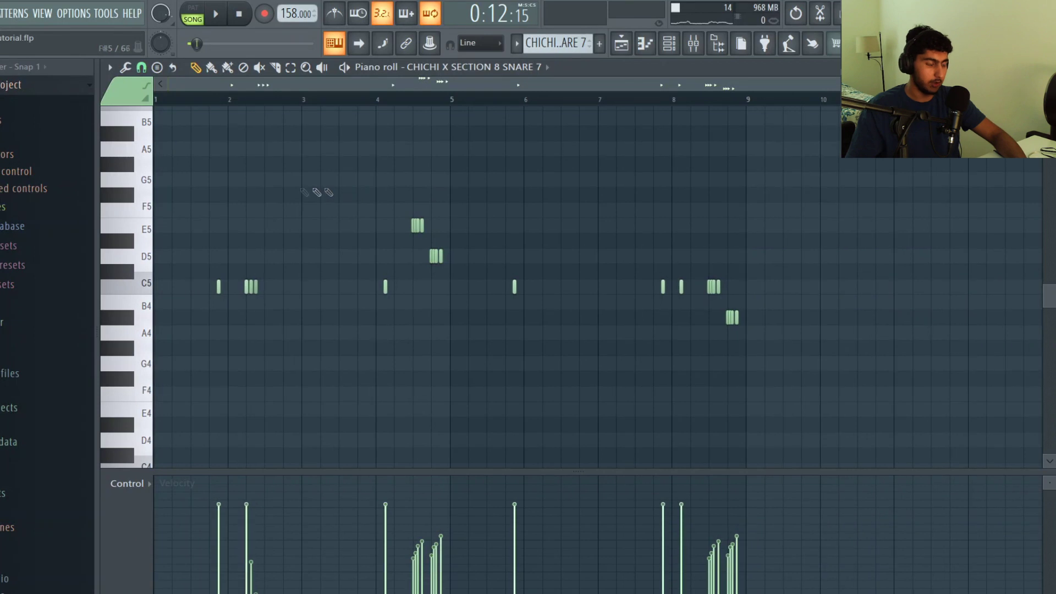
scroll(240, 275, up, 1)
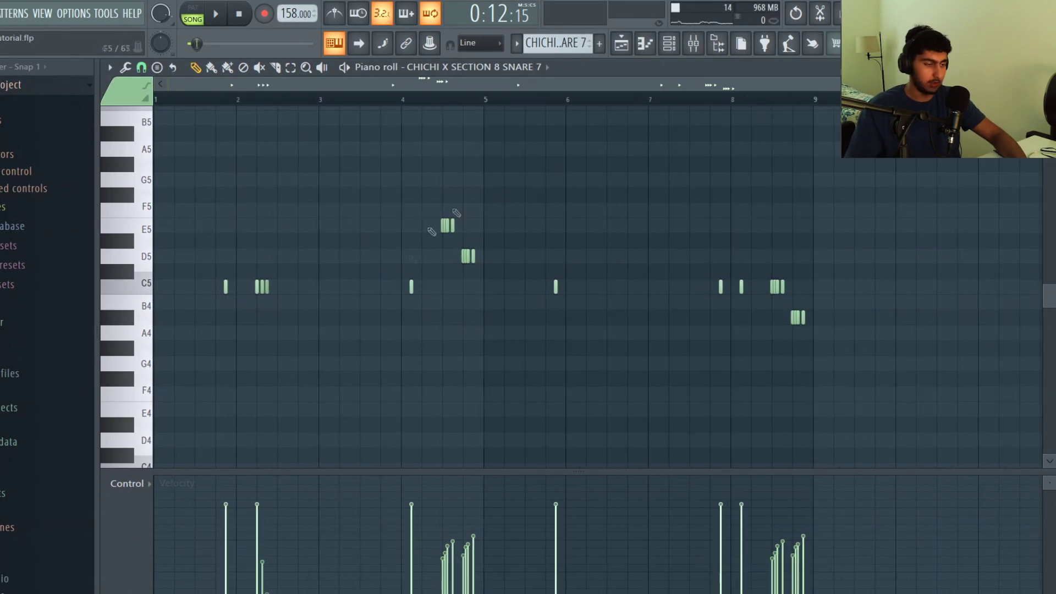
key(space)
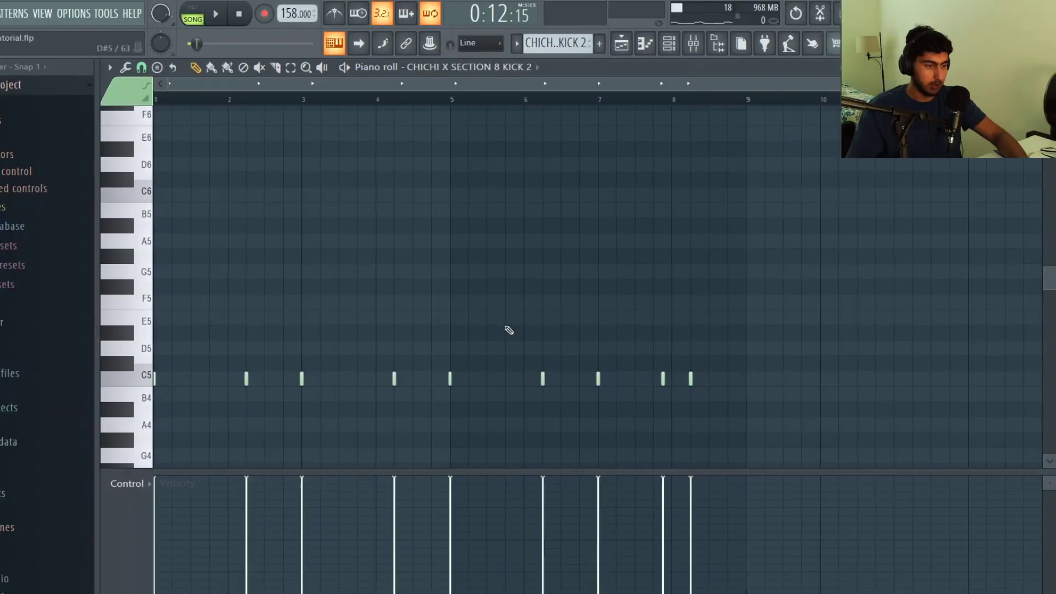
Step: Examine the KICK 2 pattern's notes on C5 and play it
scroll(245, 227, down, 3)
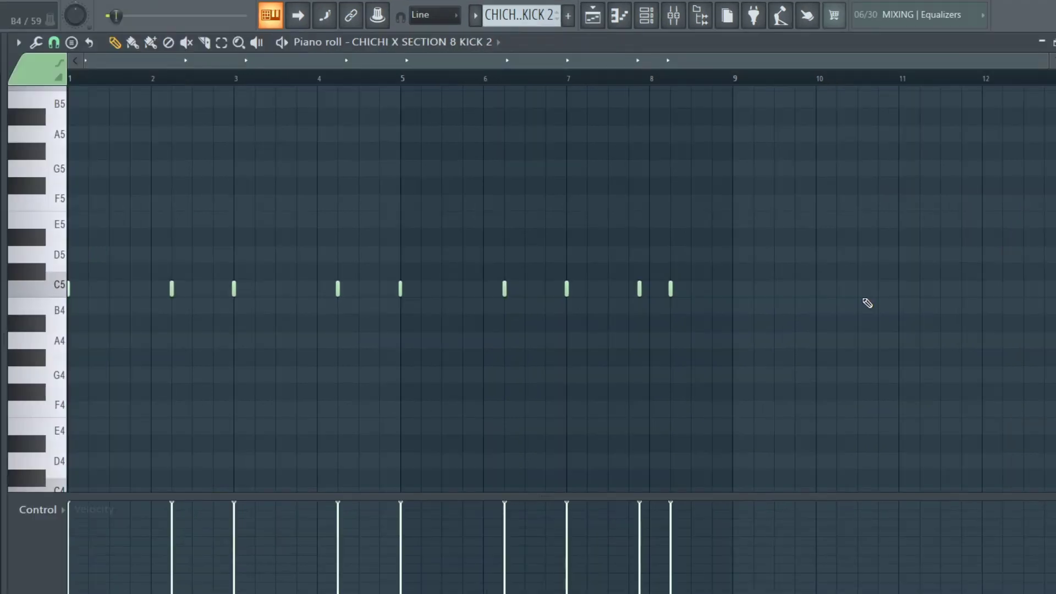
key(space)
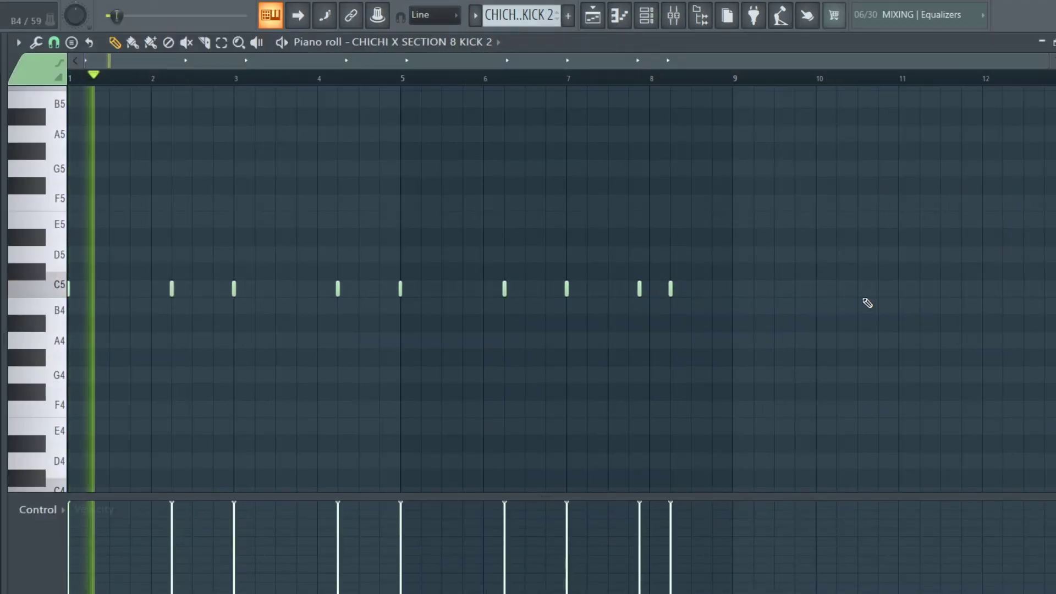